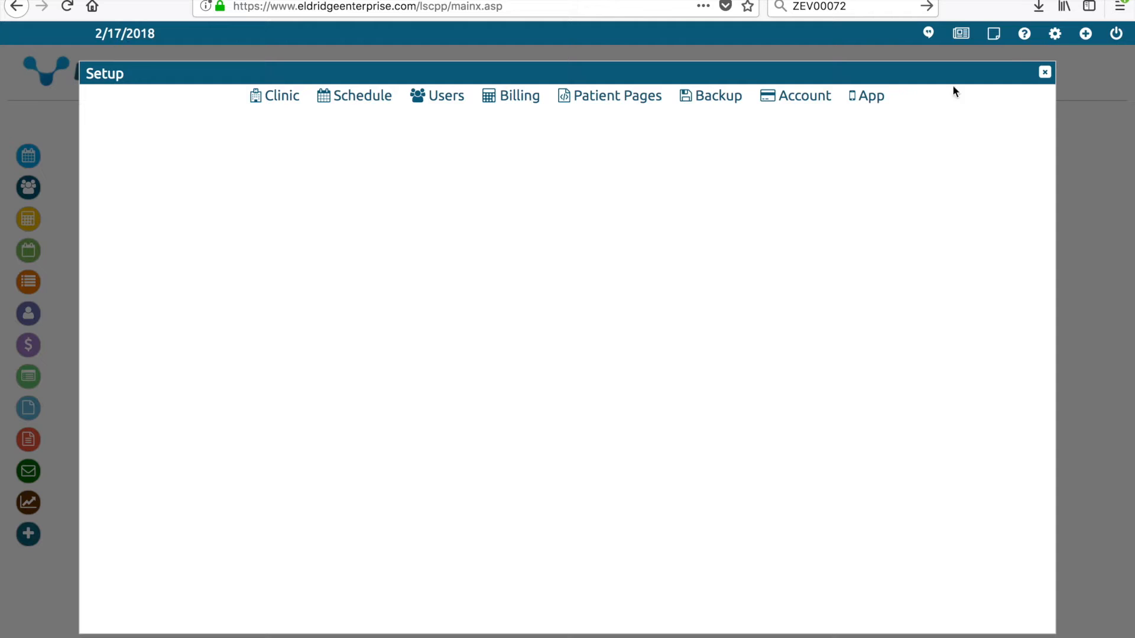
Step: Open the demo user's record in the Users setup and review its user name, password and digital signature fields
{"action": "left_click", "coordinate": [441, 102]}
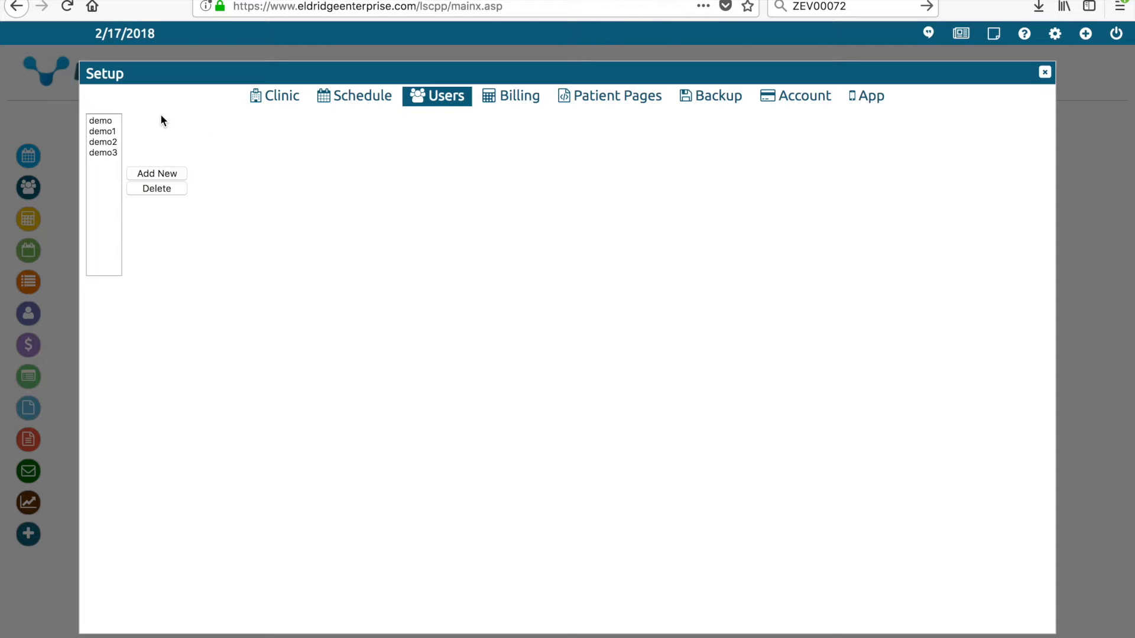
{"action": "left_click", "coordinate": [106, 122]}
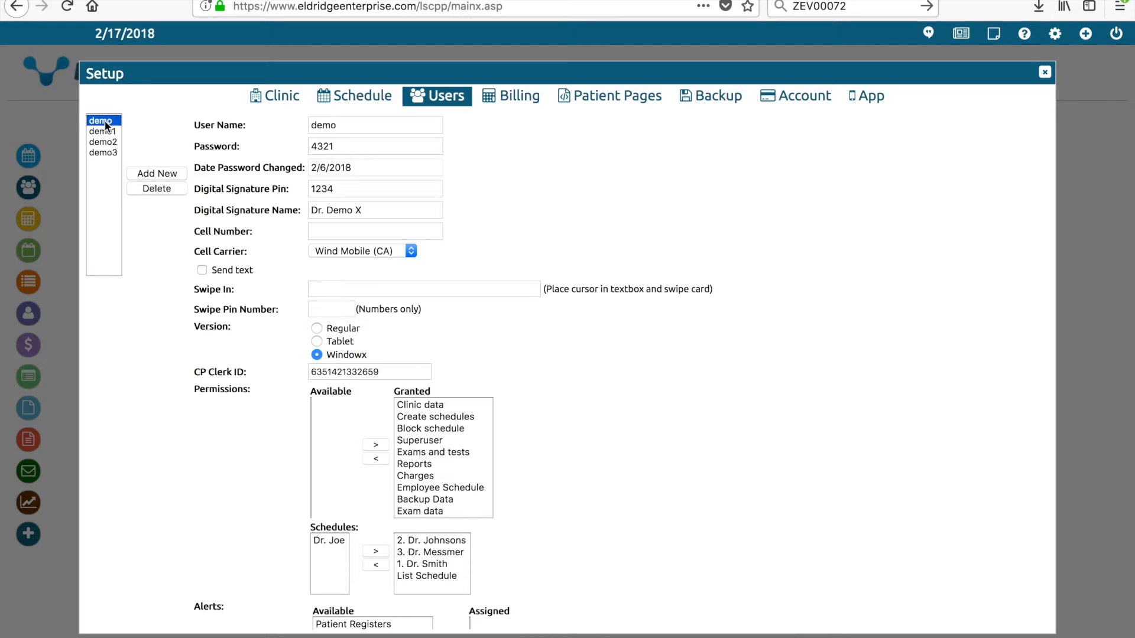
{"action": "left_click", "coordinate": [357, 128]}
{"action": "left_click", "coordinate": [380, 145]}
{"action": "left_click", "coordinate": [384, 169]}
{"action": "left_click", "coordinate": [382, 190]}
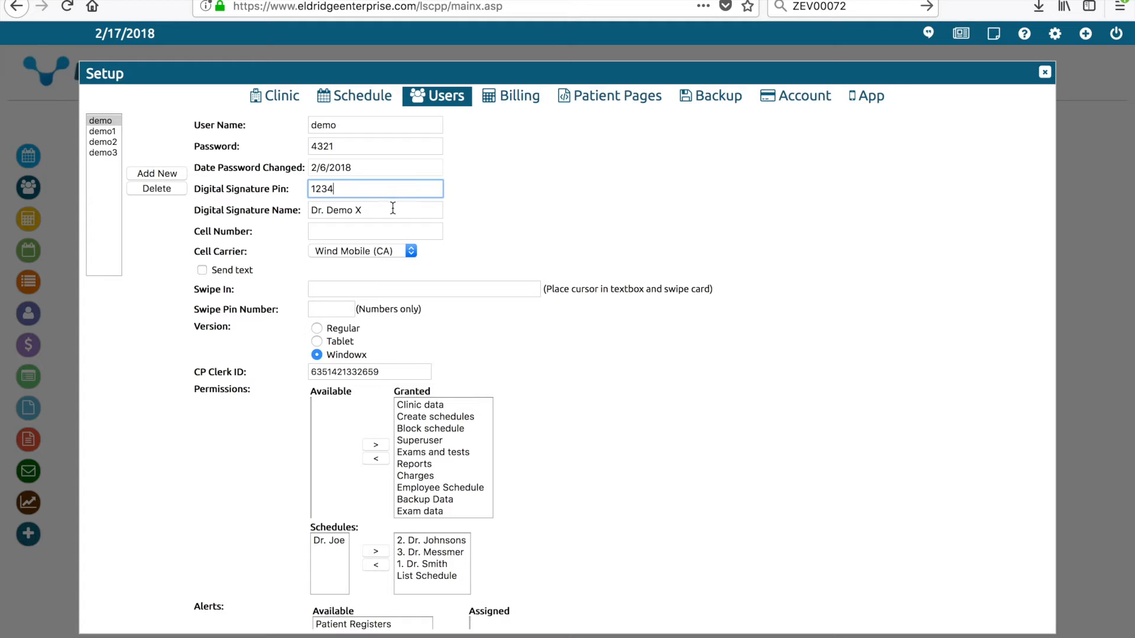
{"action": "left_click", "coordinate": [391, 211]}
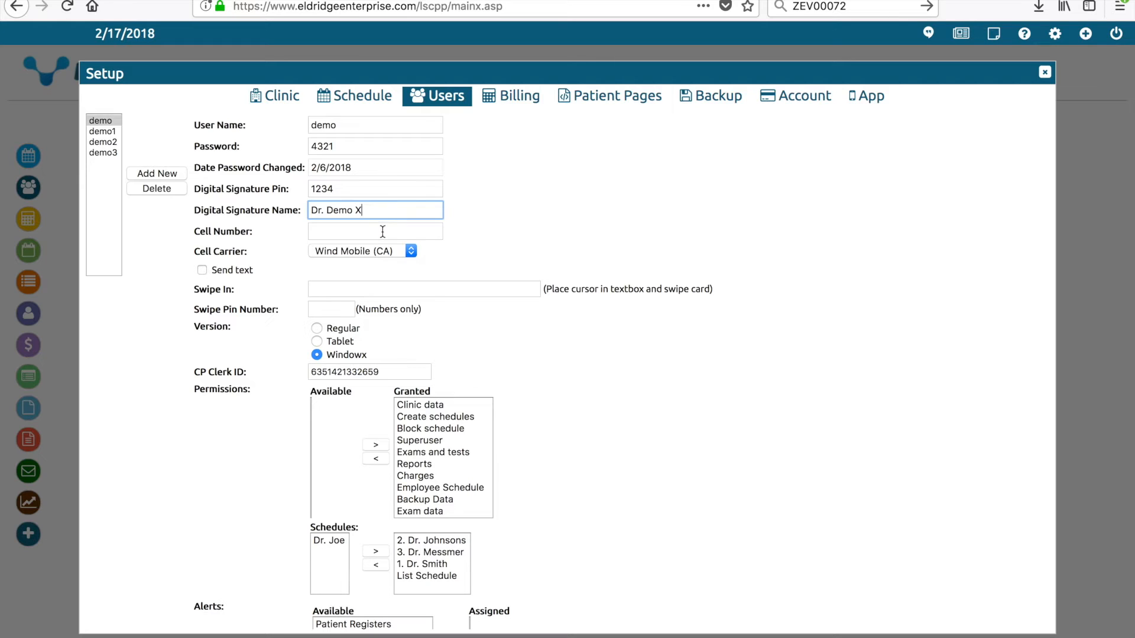
Step: Enter the user's cell number, set the cell carrier to Consumer Cellular and enable Send text
{"action": "left_click", "coordinate": [382, 231]}
{"action": "type", "text": "555-555-5555"}
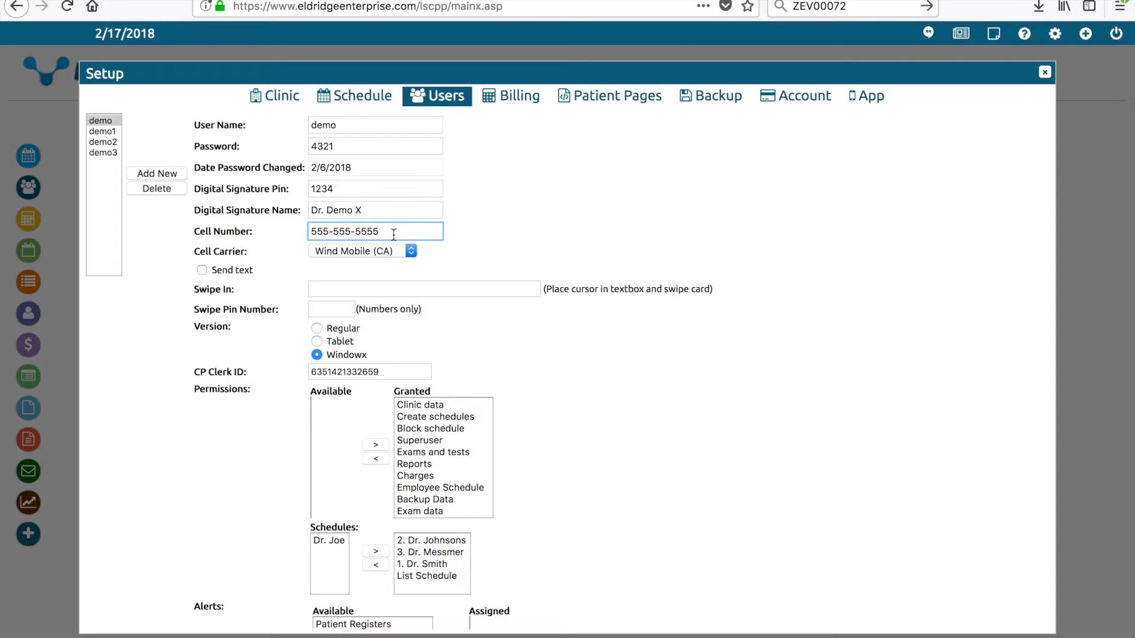
{"action": "left_click", "coordinate": [411, 251]}
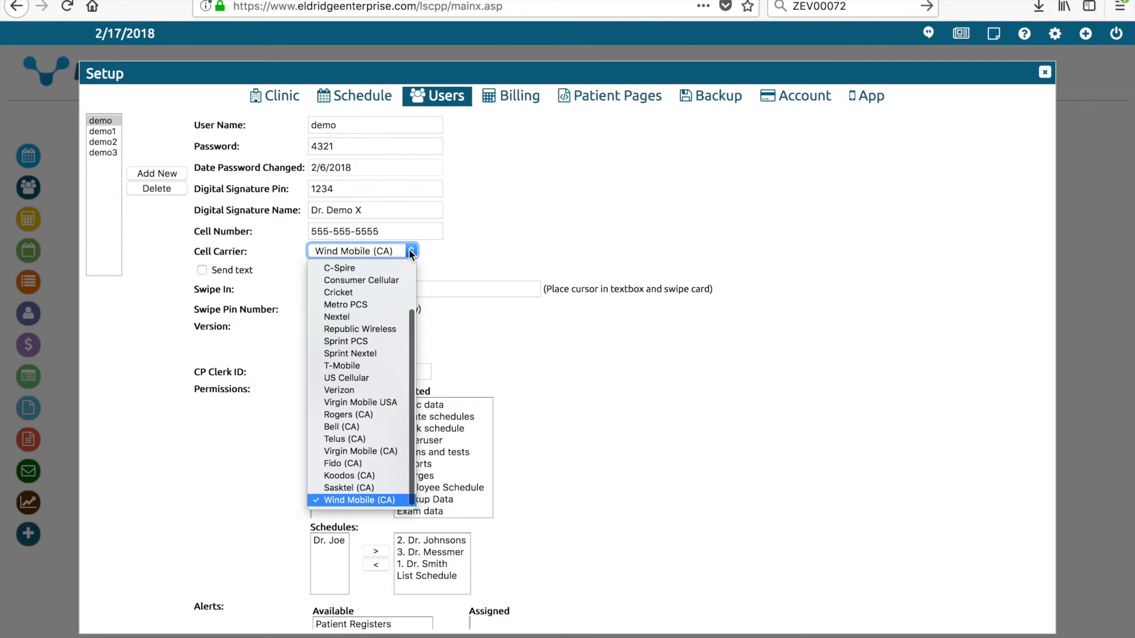
{"action": "left_click", "coordinate": [392, 279]}
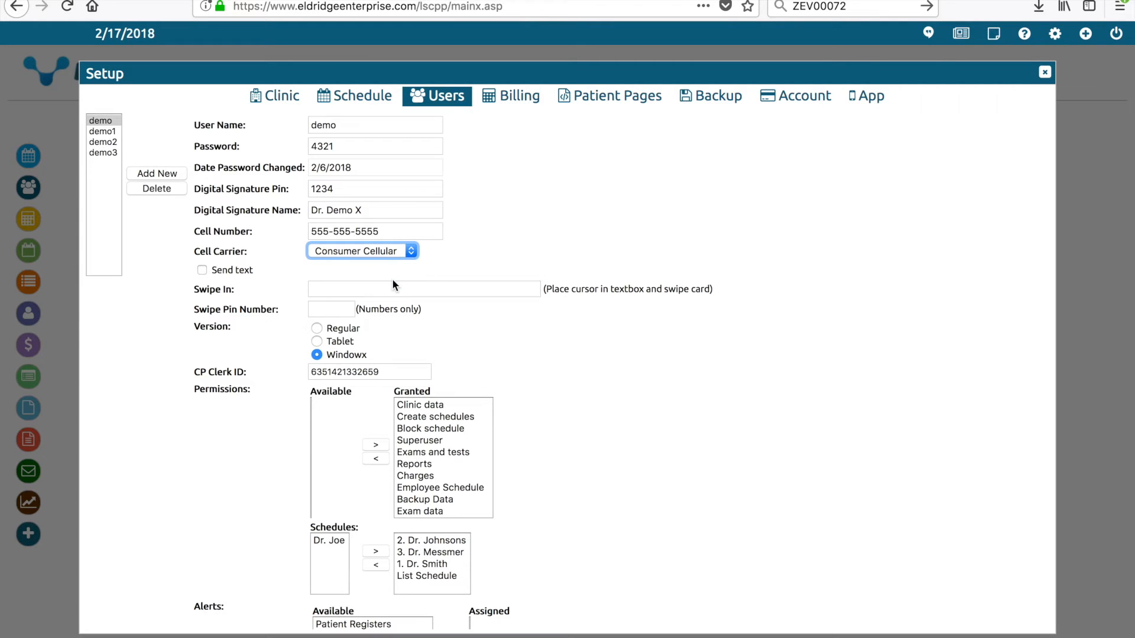
{"action": "left_click", "coordinate": [202, 272]}
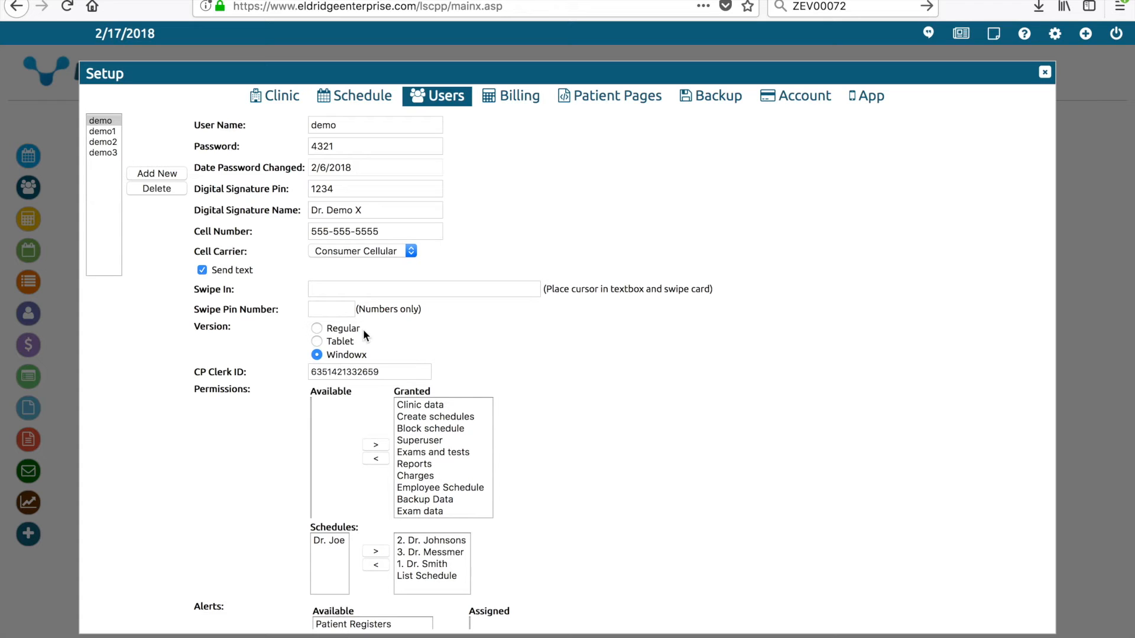
Step: Switch the user's version to Regular and back to Windowx, and check the CP Clerk ID field
{"action": "left_click", "coordinate": [319, 333]}
{"action": "left_click", "coordinate": [318, 355]}
{"action": "scroll", "coordinate": [440, 357], "scroll_direction": "down", "scroll_amount": 3}
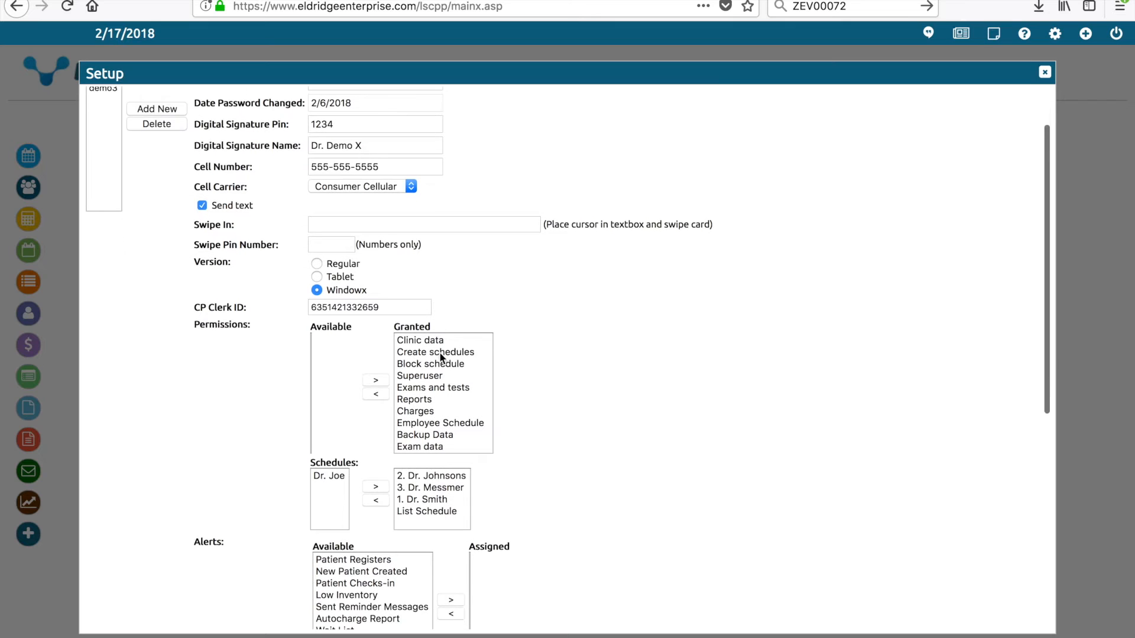
{"action": "left_click", "coordinate": [418, 267]}
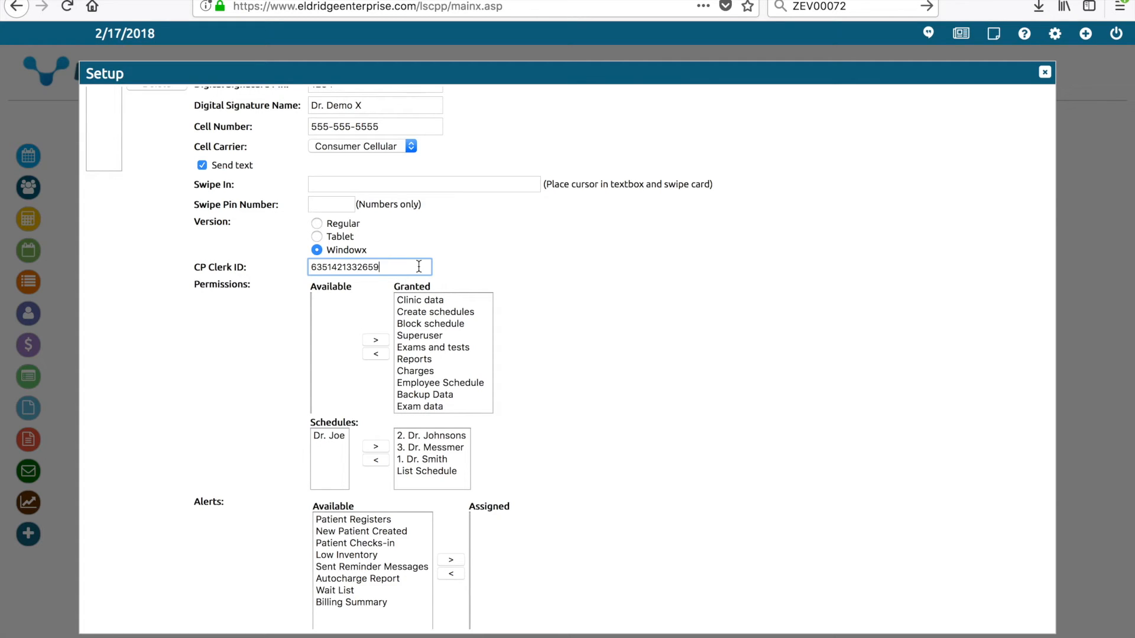
Step: Revoke the Action List permission from the user and grant it again
{"action": "scroll", "coordinate": [405, 375], "scroll_direction": "down", "scroll_amount": 5}
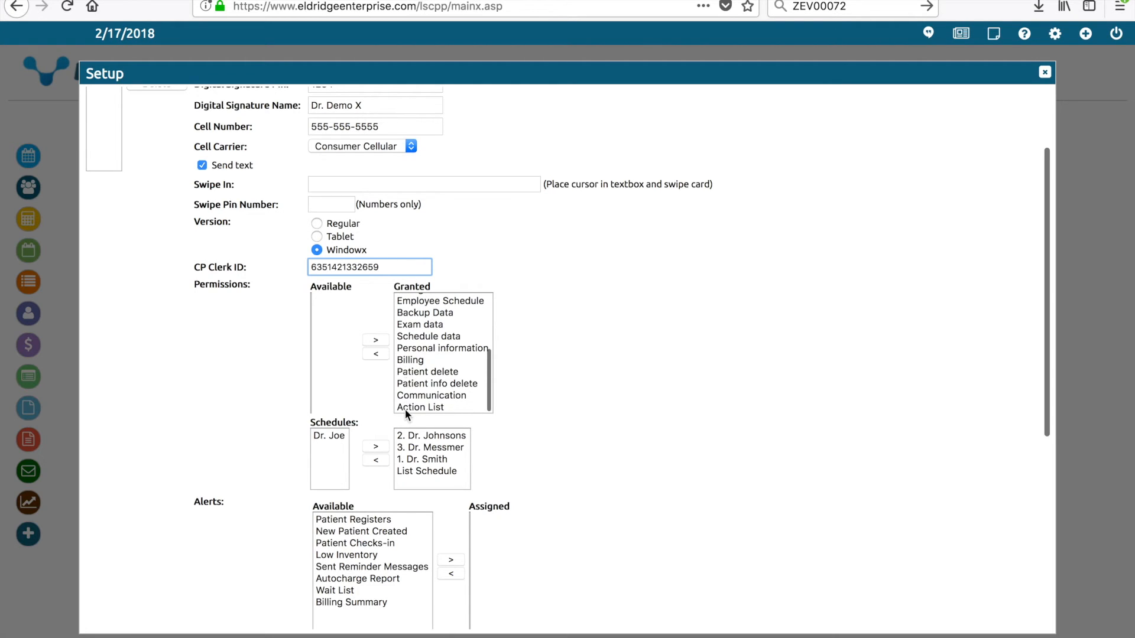
{"action": "left_click", "coordinate": [409, 406]}
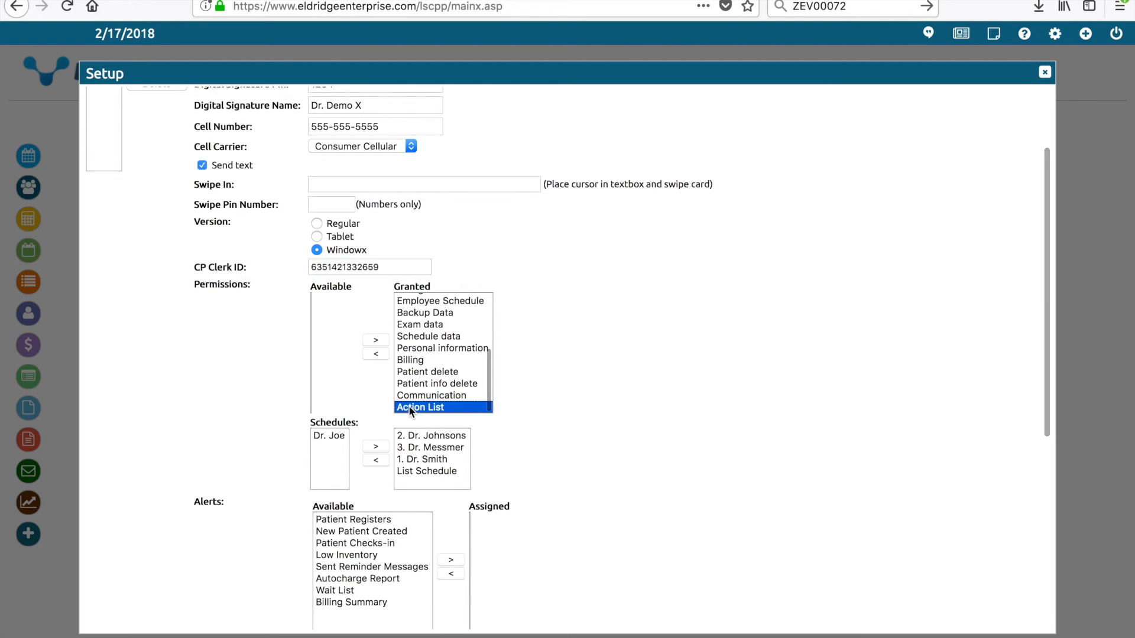
{"action": "left_click", "coordinate": [379, 353]}
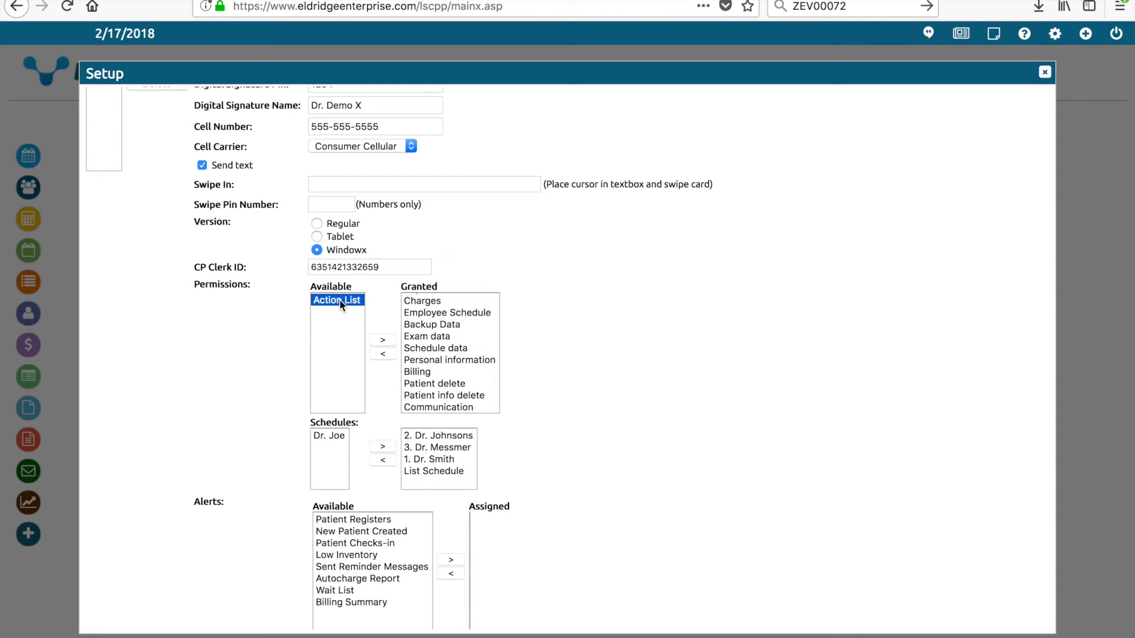
{"action": "left_click", "coordinate": [387, 339]}
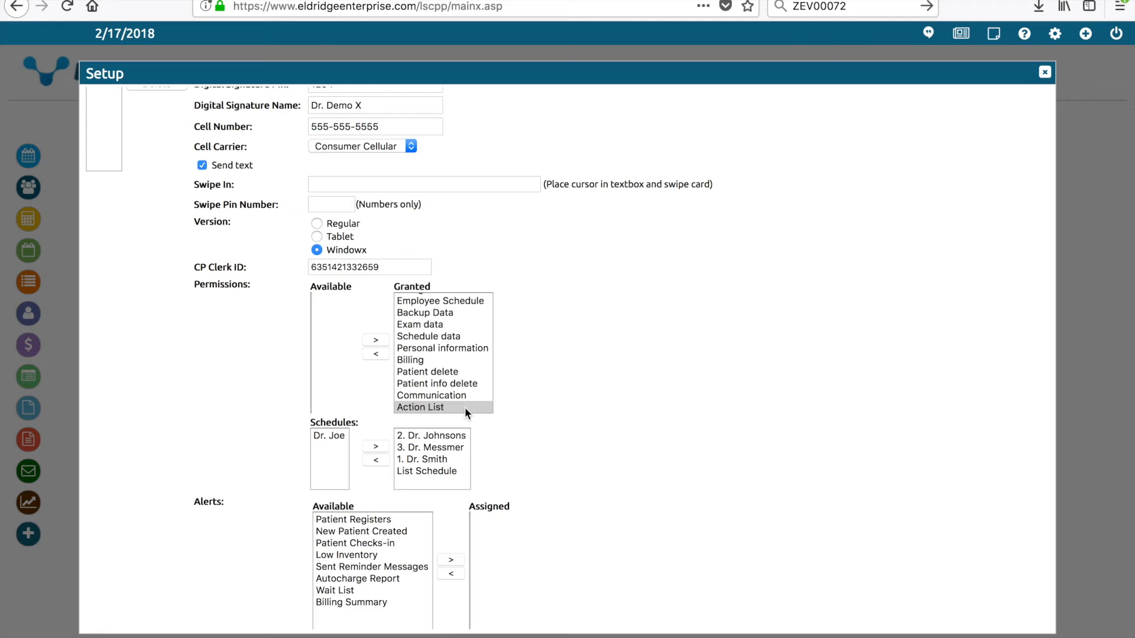
Step: Give the user the remaining available doctor's schedule and assign the Patient Registers and Patient Checks-in alerts
{"action": "scroll", "coordinate": [465, 411], "scroll_direction": "down", "scroll_amount": 4}
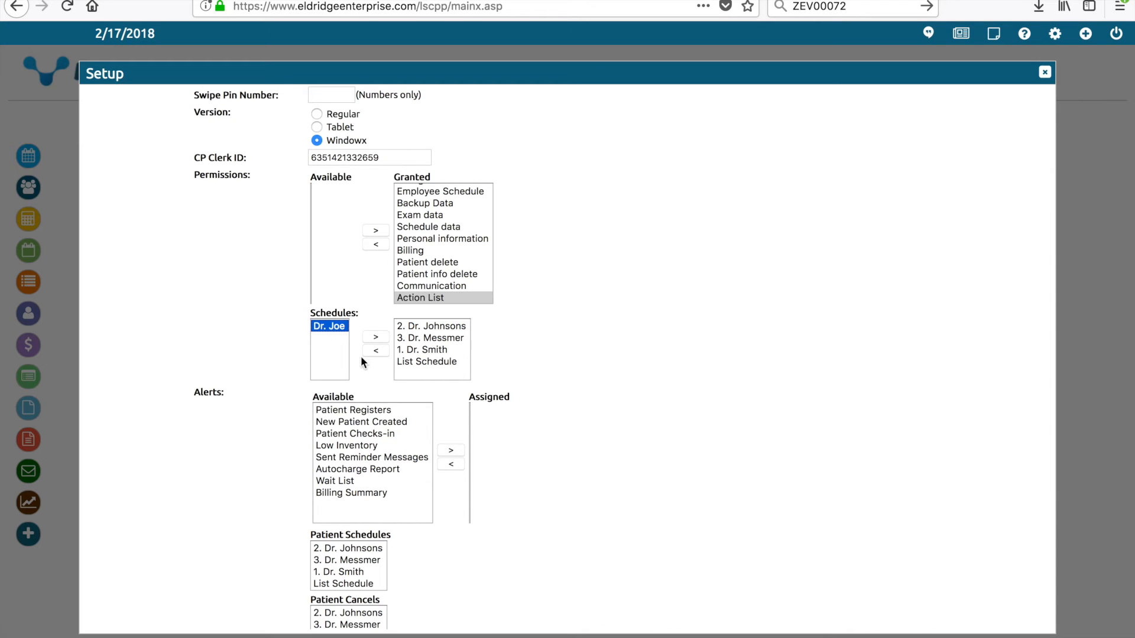
{"action": "left_click", "coordinate": [382, 335]}
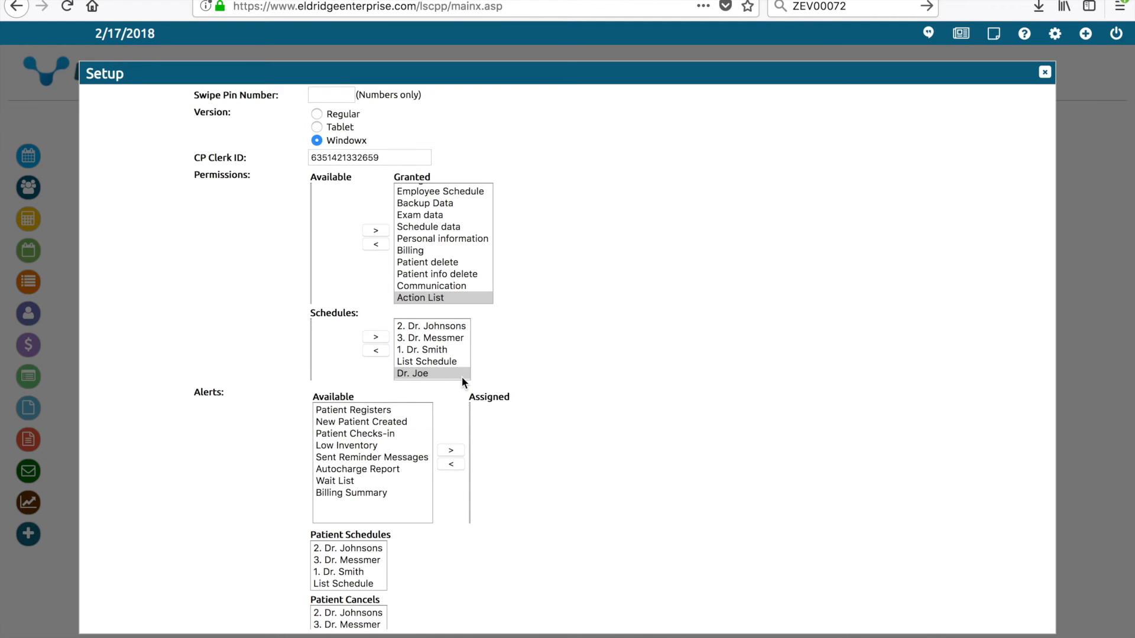
{"action": "scroll", "coordinate": [462, 377], "scroll_direction": "down", "scroll_amount": 5}
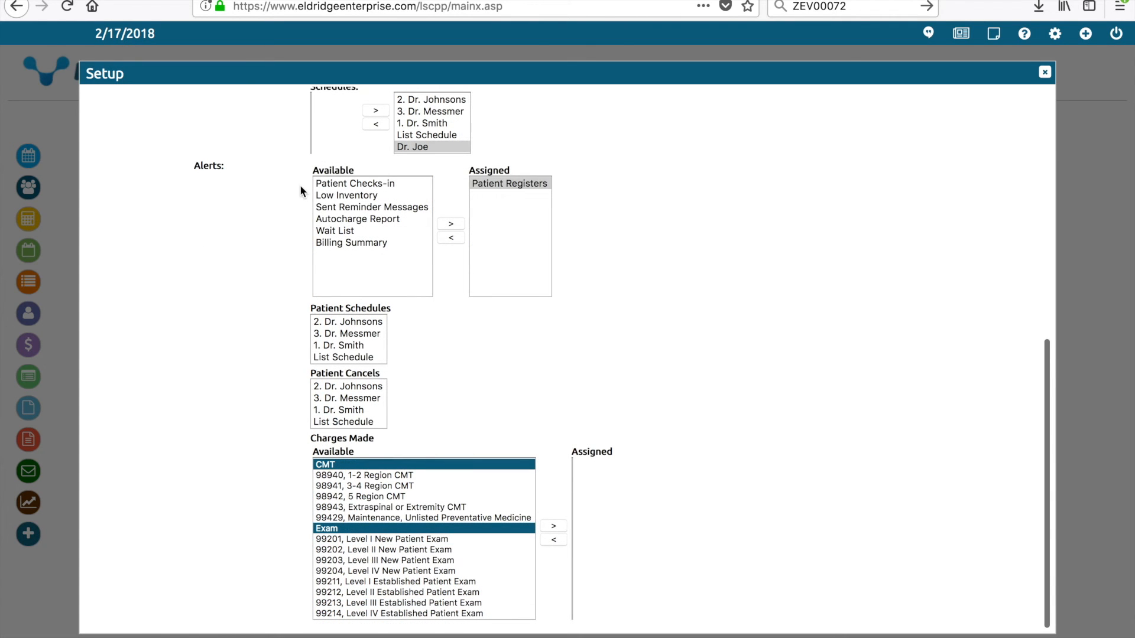
{"action": "left_click", "coordinate": [345, 185]}
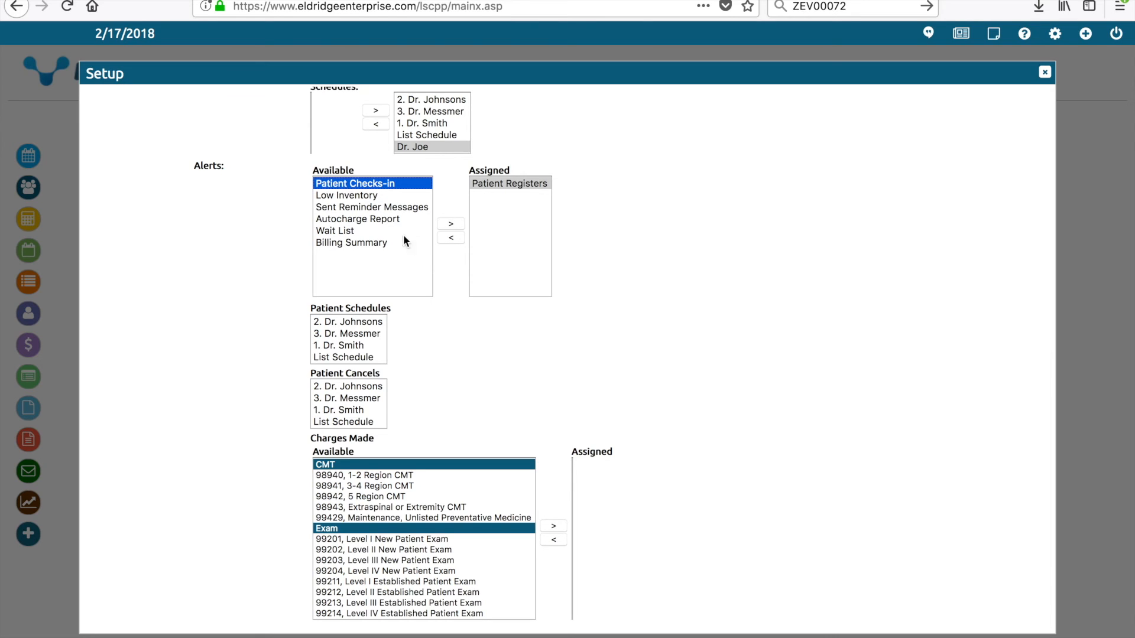
{"action": "left_click", "coordinate": [450, 225]}
Step: Select doctor schedule 2 for the Patient Schedules and Patient Cancels alerts, and assign the charge alert 98940, 1-2 Region CMT
{"action": "left_click", "coordinate": [374, 322]}
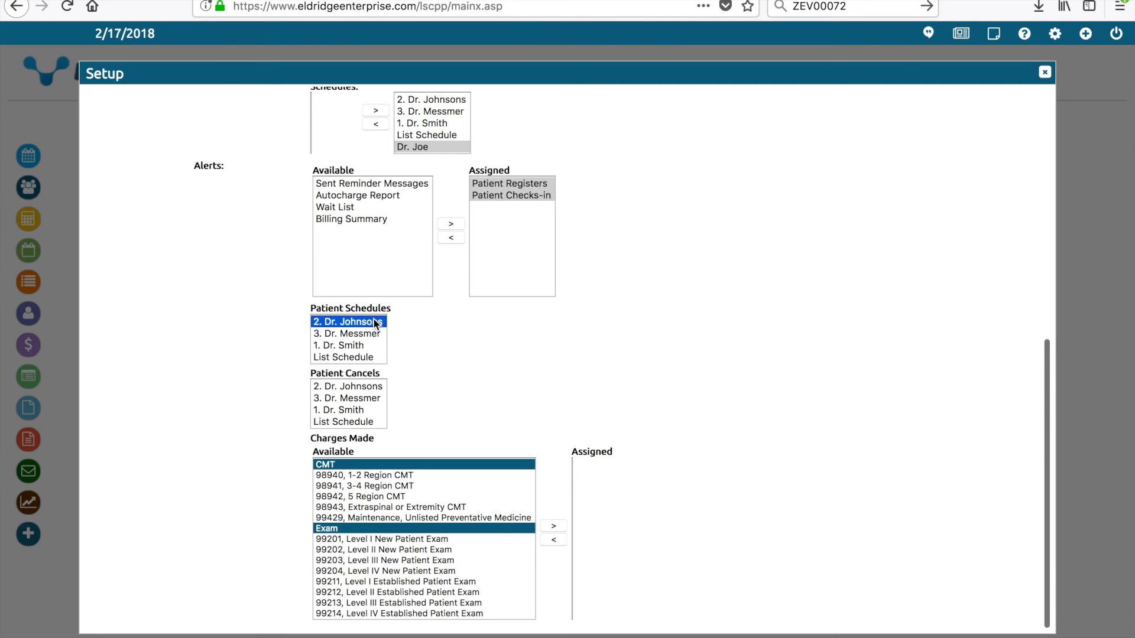
{"action": "left_click", "coordinate": [356, 387]}
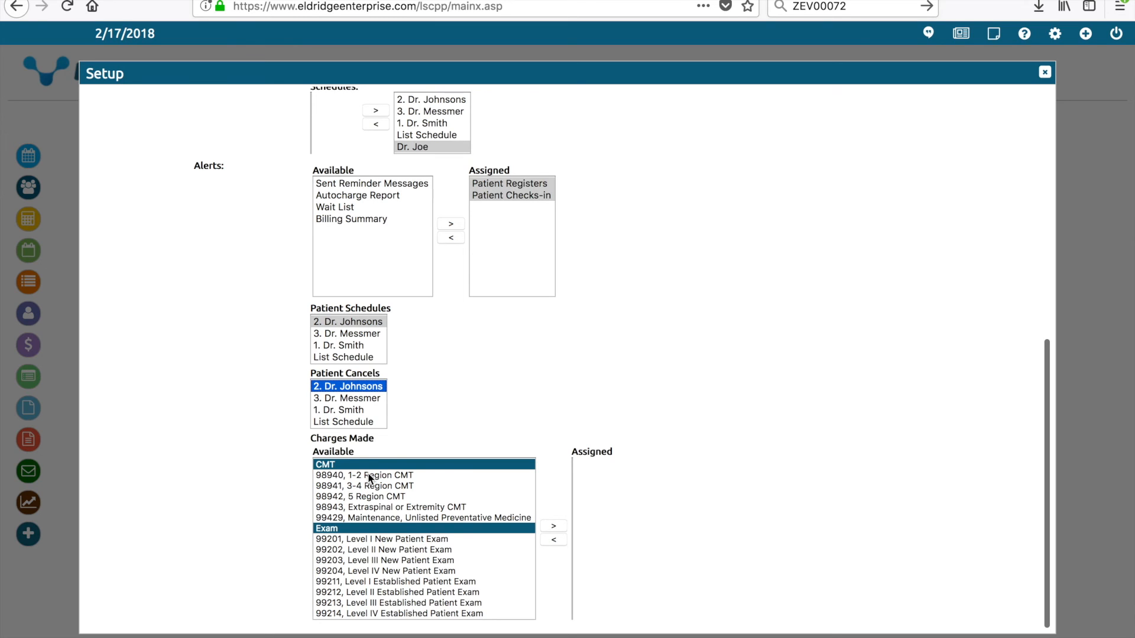
{"action": "left_click", "coordinate": [370, 477]}
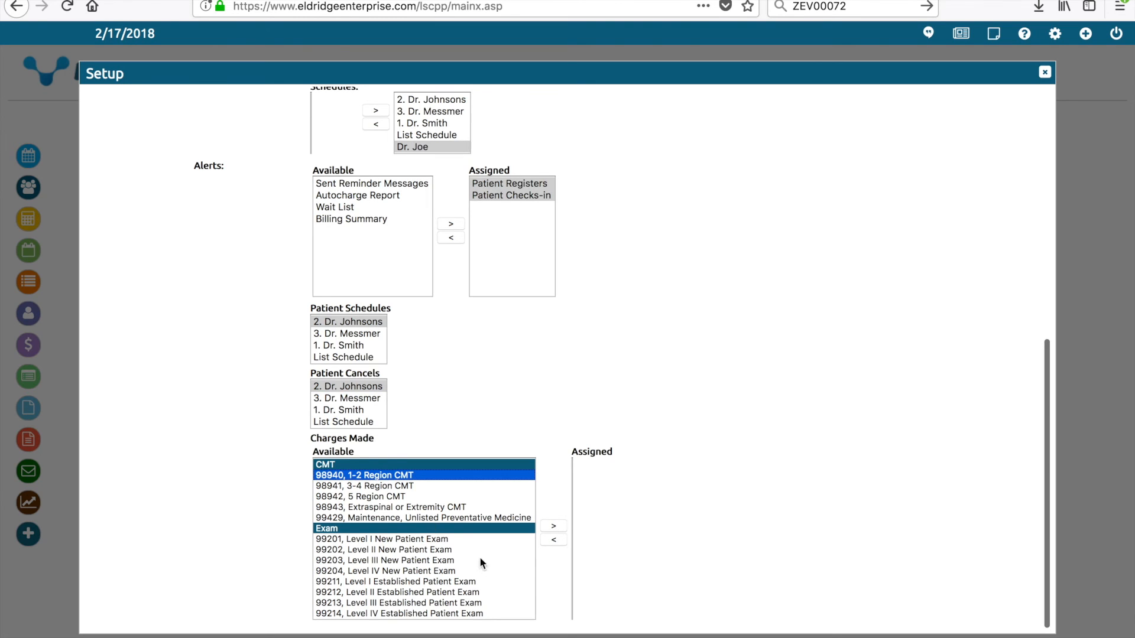
{"action": "left_click", "coordinate": [558, 525]}
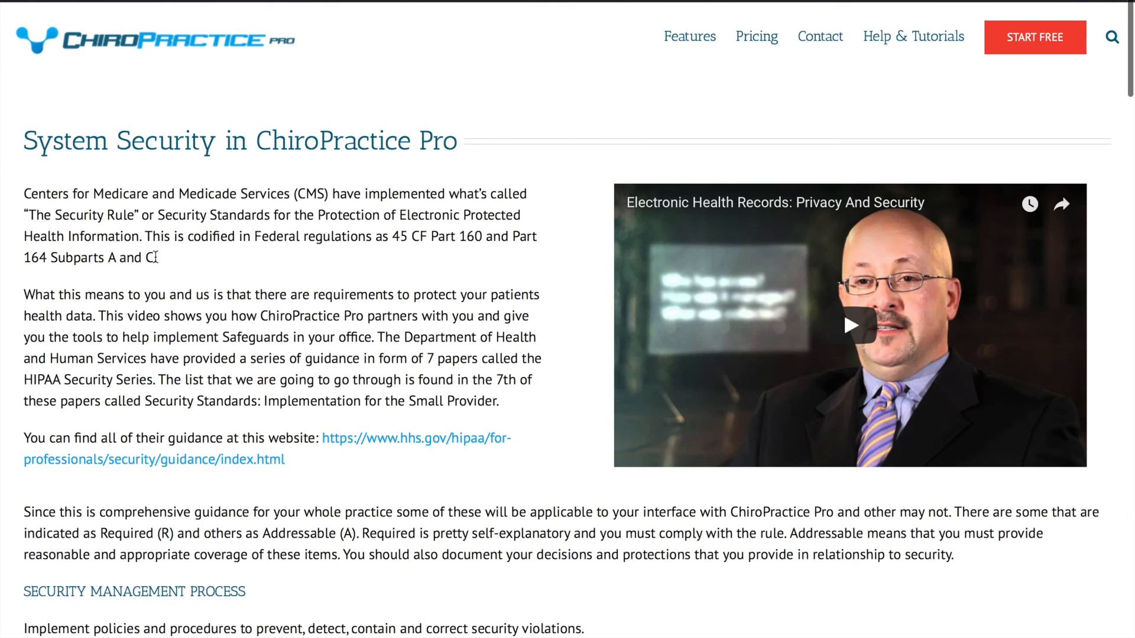
Step: Read the System Security in ChiroPractice Pro page through the Security Management Process requirements
{"action": "scroll", "coordinate": [155, 257], "scroll_direction": "down", "scroll_amount": 2}
{"action": "scroll", "coordinate": [155, 257], "scroll_direction": "down", "scroll_amount": 2}
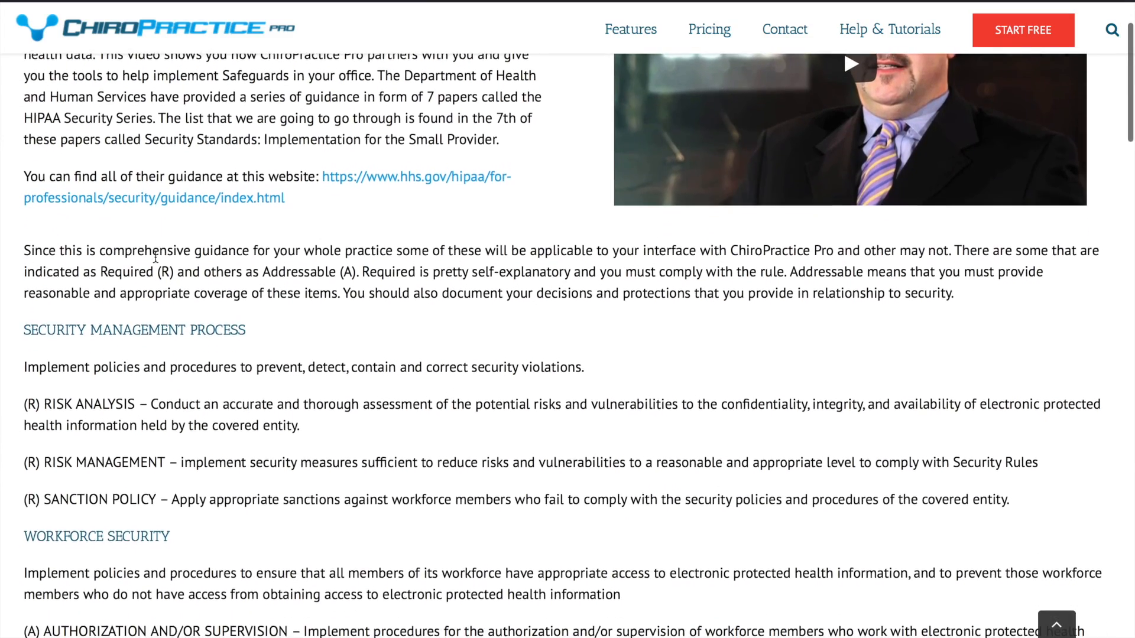